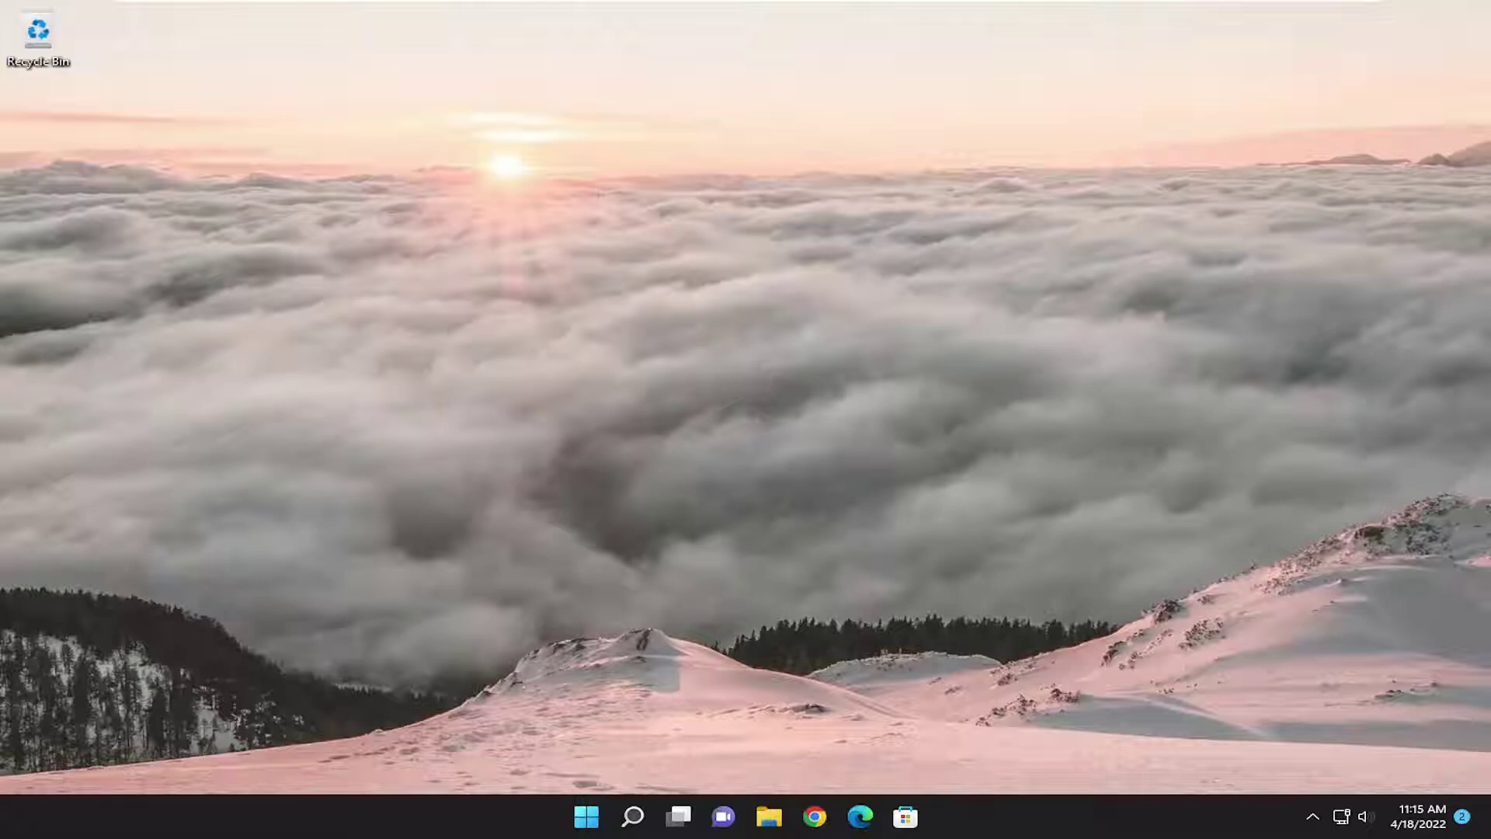
Step: Open Registry Editor as administrator, collapse HKEY_LOCAL_MACHINE and select the Computer root
{"action": "left_click", "coordinate": [633, 817]}
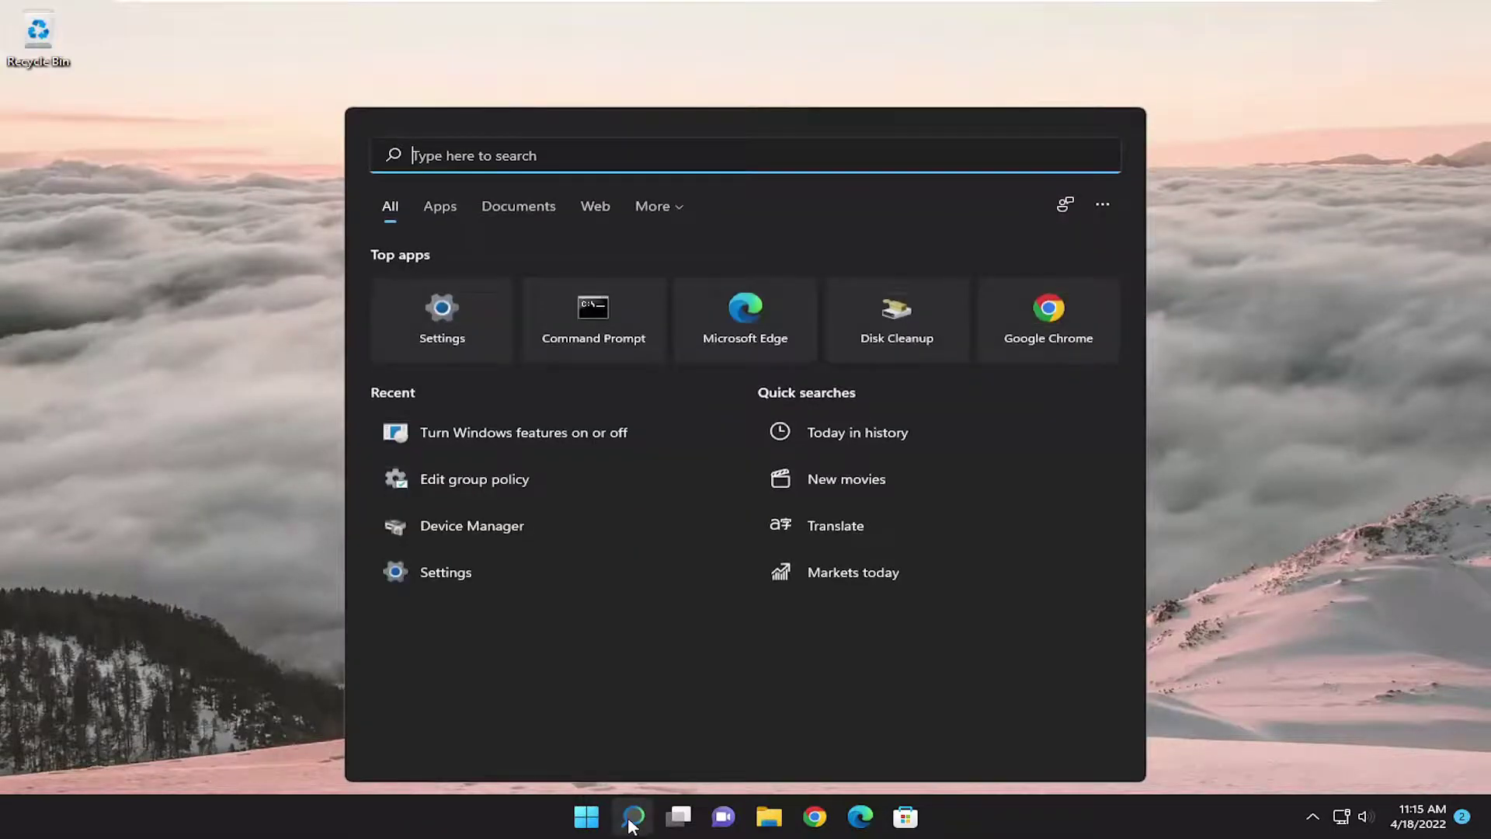
{"action": "type", "text": "regedit"}
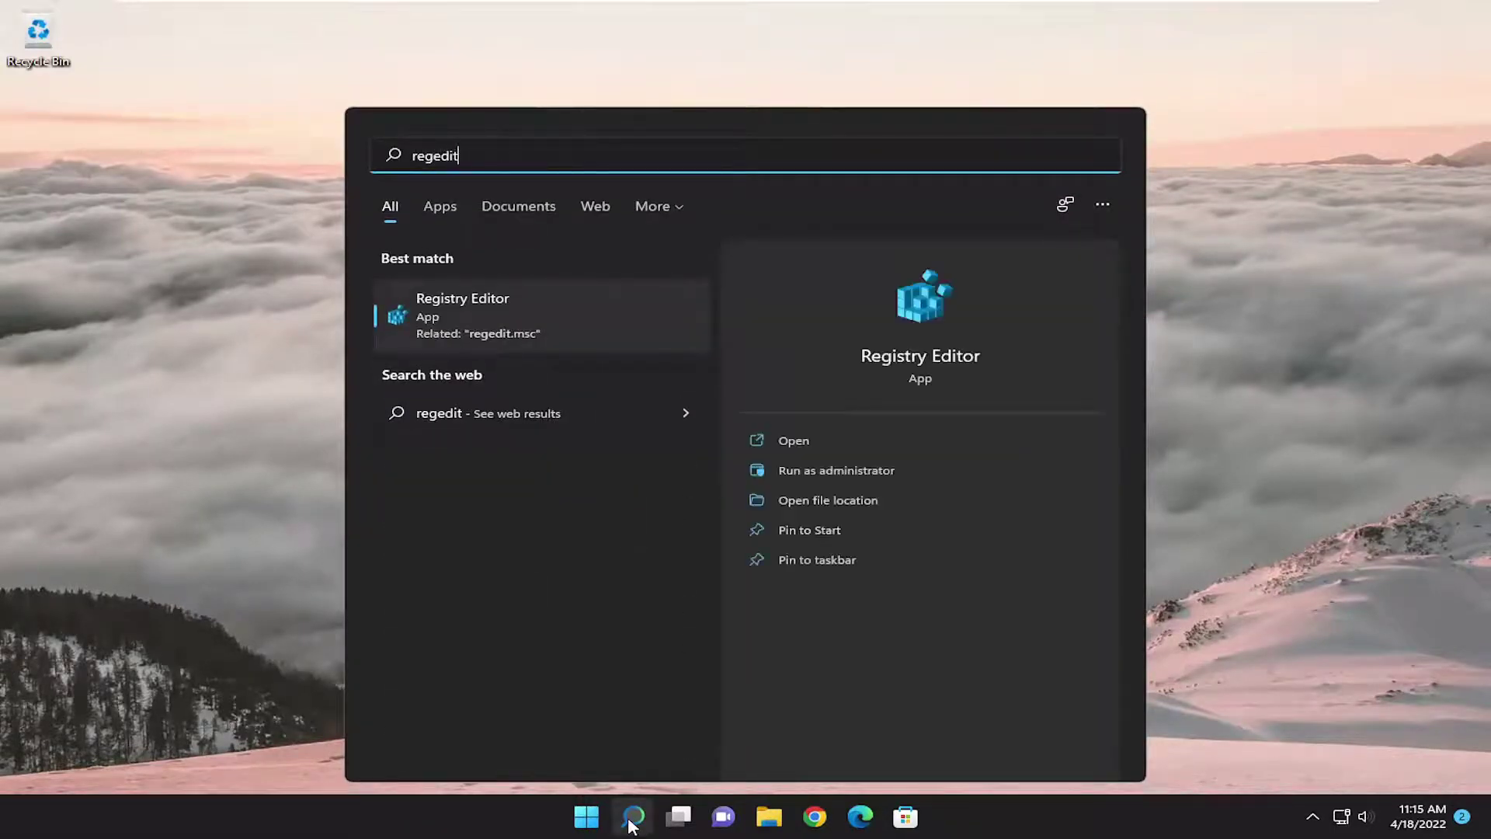
{"action": "right_click", "coordinate": [460, 319]}
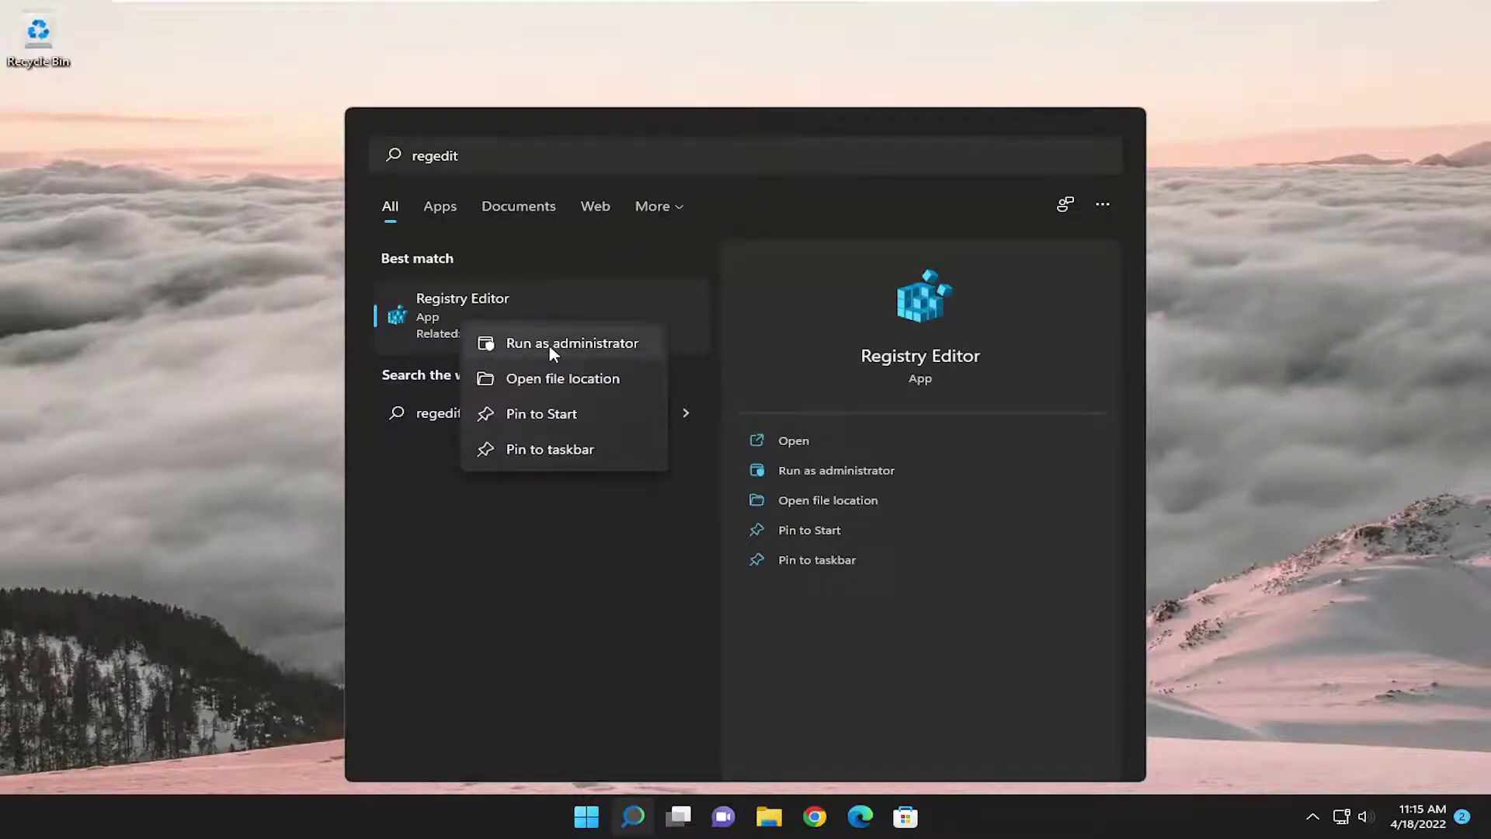
{"action": "left_click", "coordinate": [551, 352]}
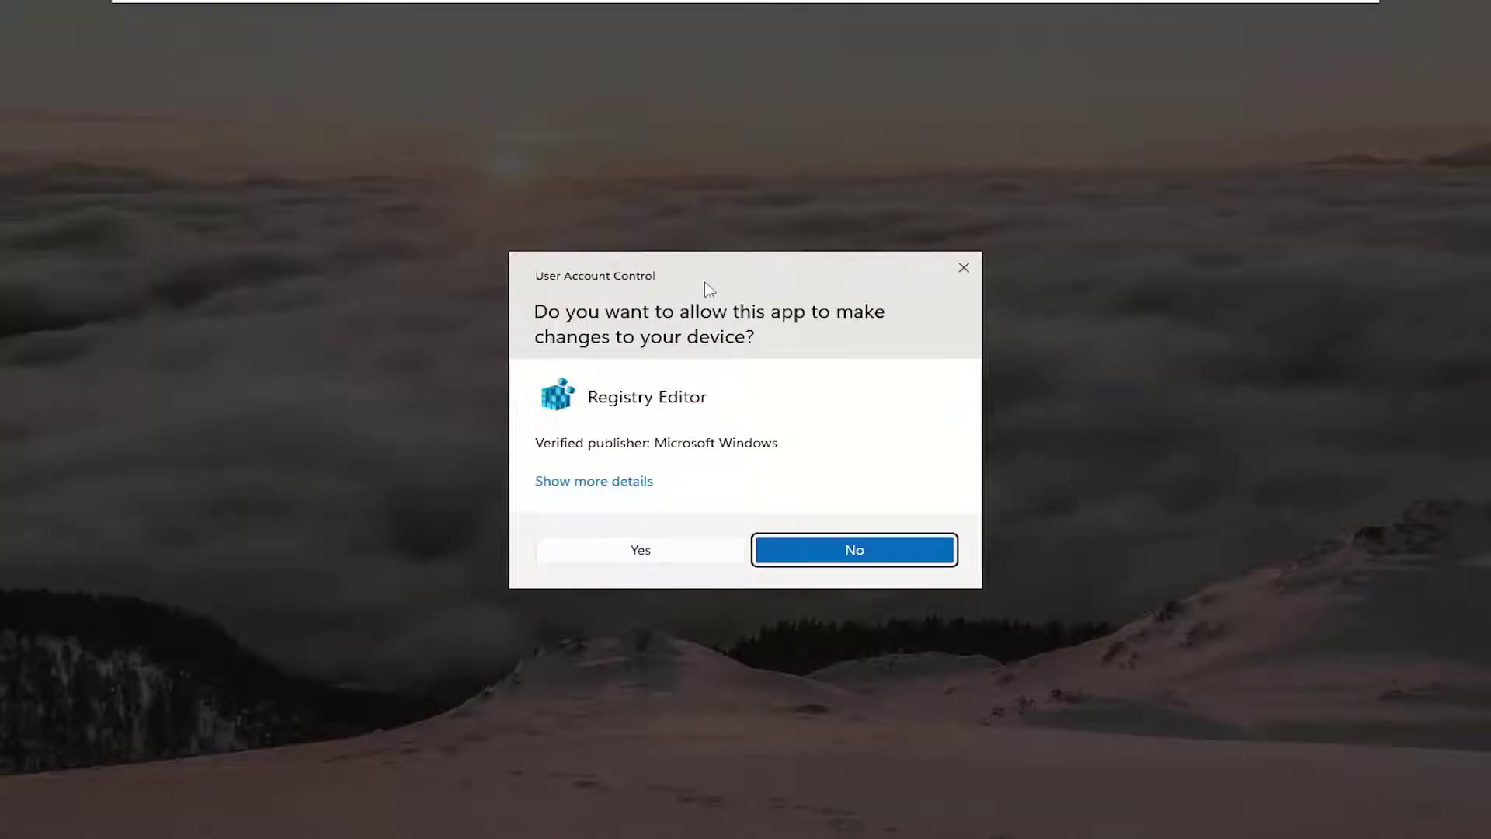
{"action": "left_click", "coordinate": [657, 554]}
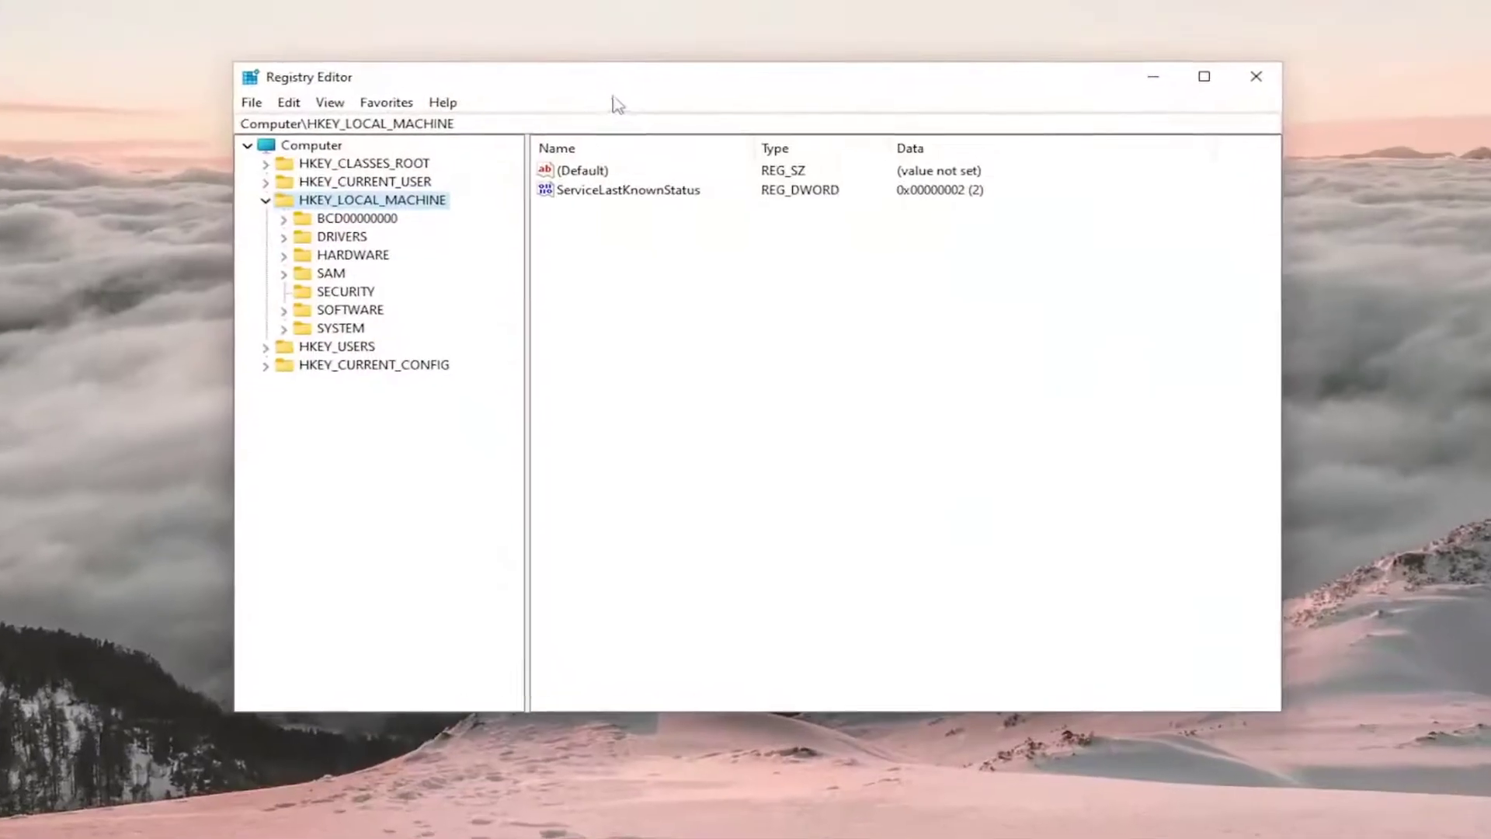
{"action": "left_click", "coordinate": [265, 201]}
{"action": "left_click", "coordinate": [304, 148]}
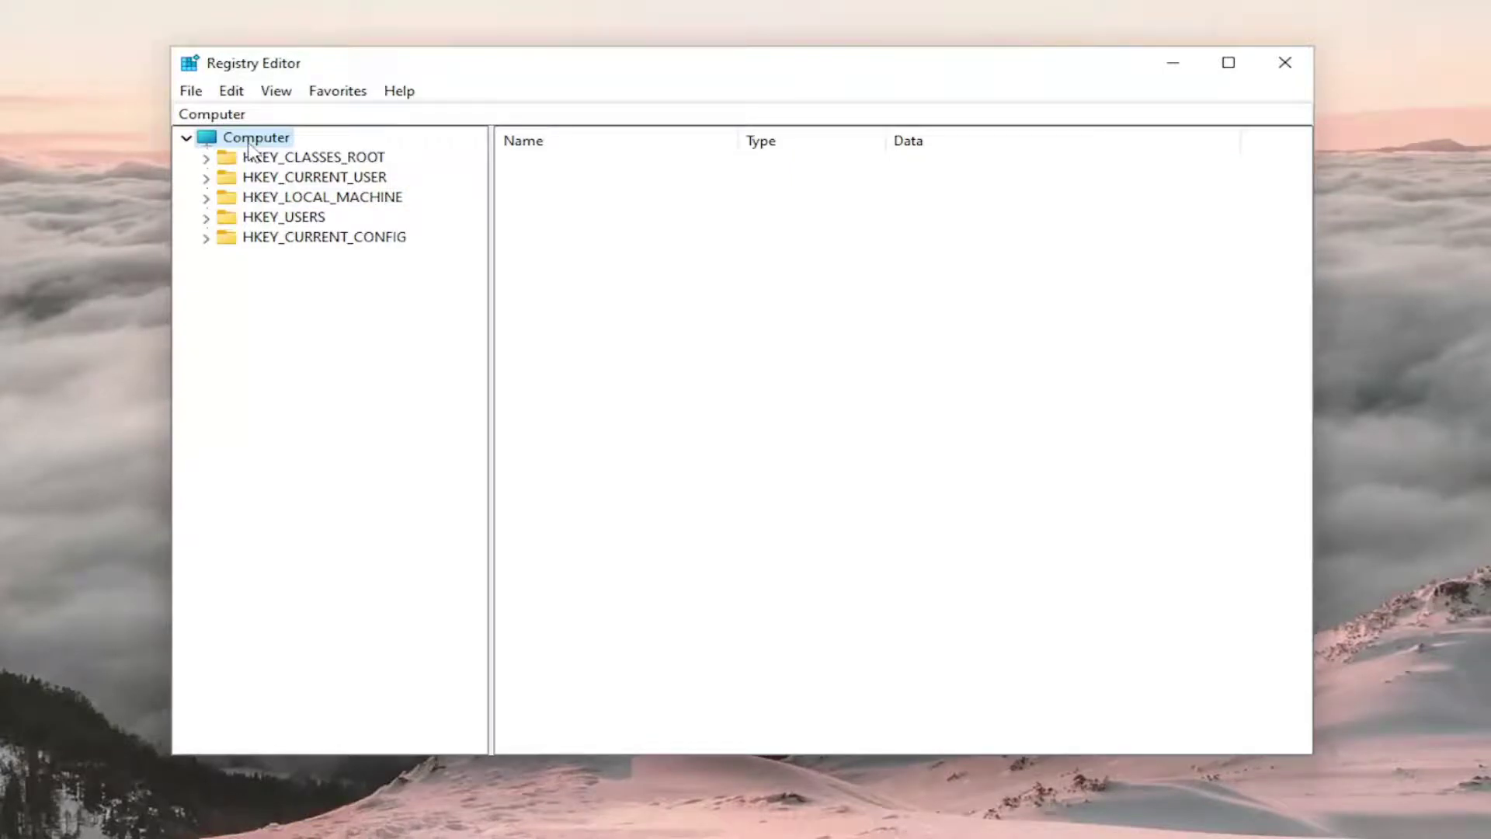
{"action": "left_click", "coordinate": [194, 91]}
{"action": "left_click", "coordinate": [221, 140]}
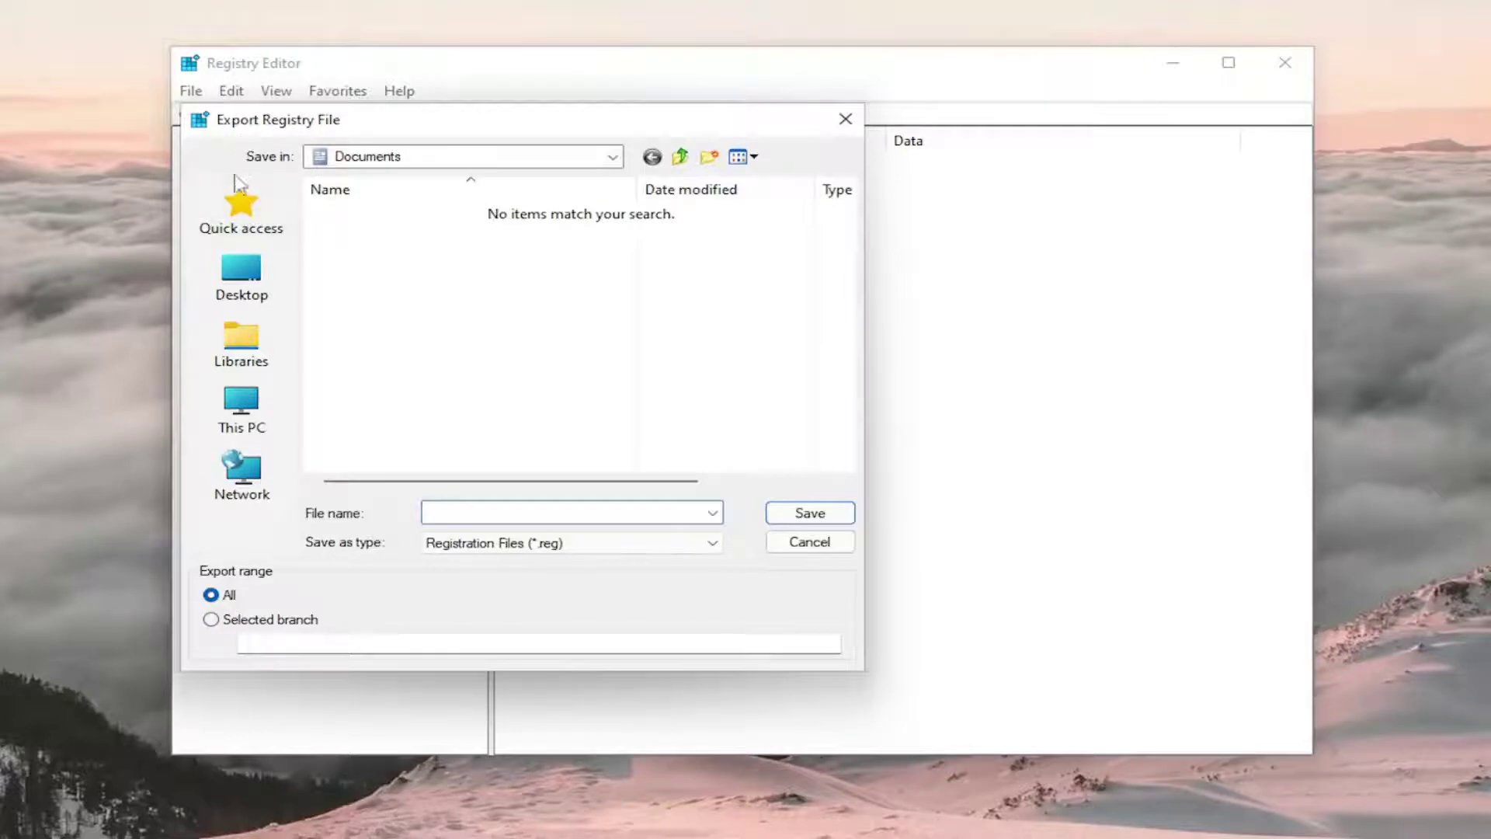
{"action": "left_click", "coordinate": [811, 544]}
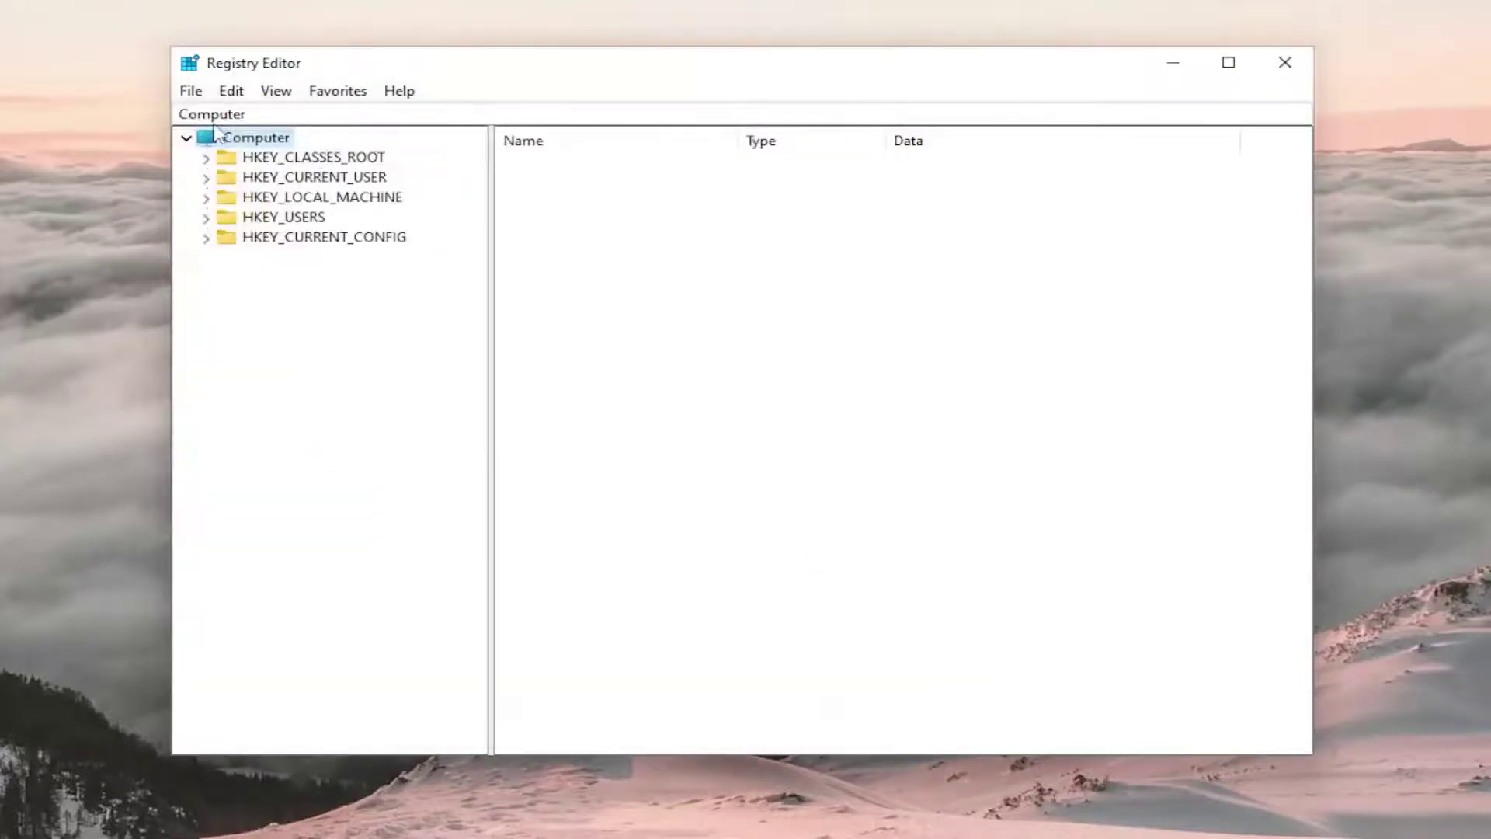
{"action": "left_click", "coordinate": [190, 91]}
{"action": "left_click", "coordinate": [217, 117]}
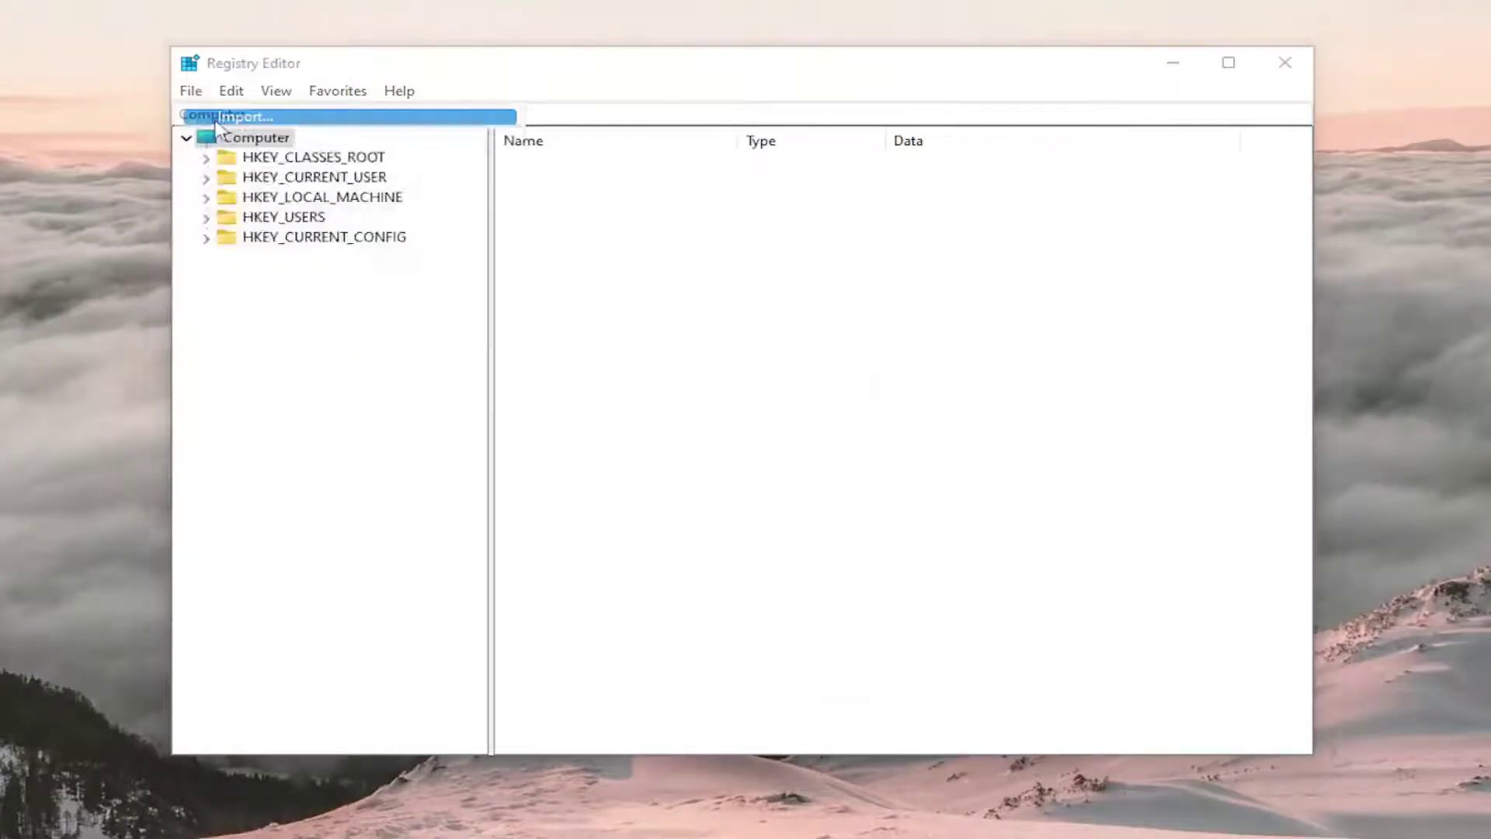
{"action": "left_click", "coordinate": [309, 304]}
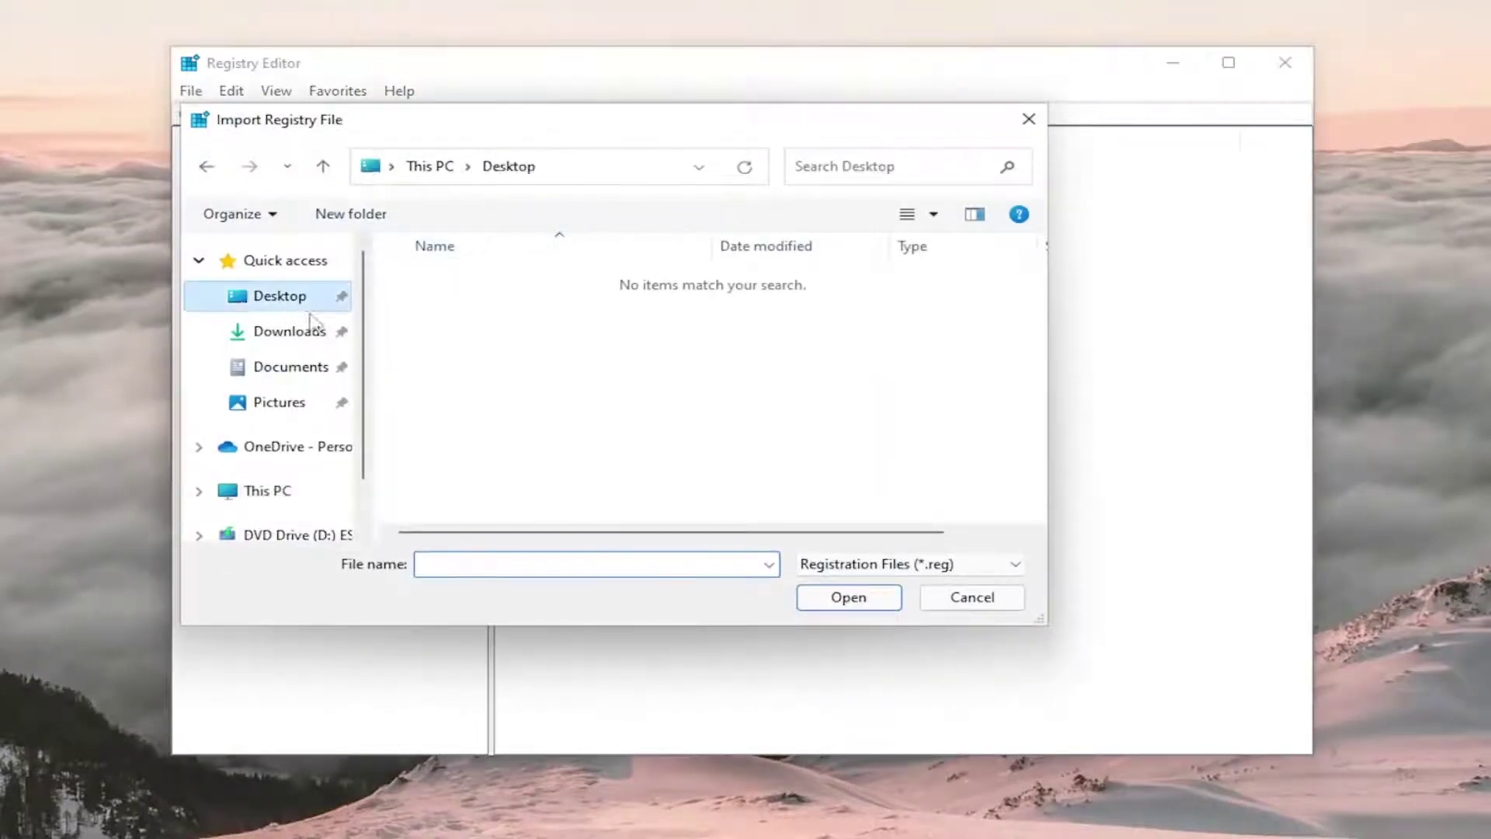
{"action": "left_click", "coordinate": [970, 599]}
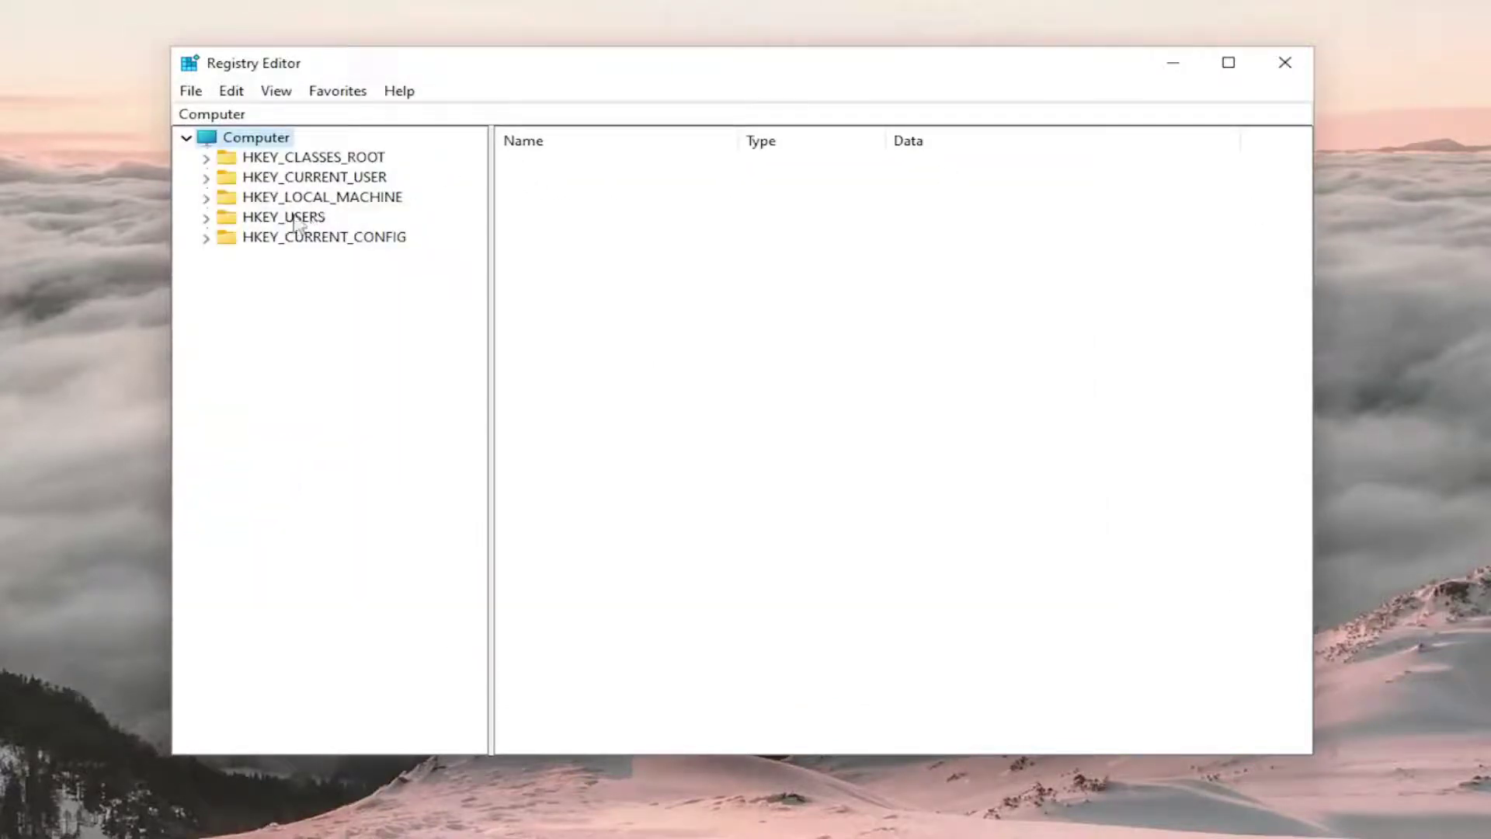
Step: Go to the registry key HKEY_CURRENT_USER\Control Panel\Desktop
{"action": "double_click", "coordinate": [319, 178]}
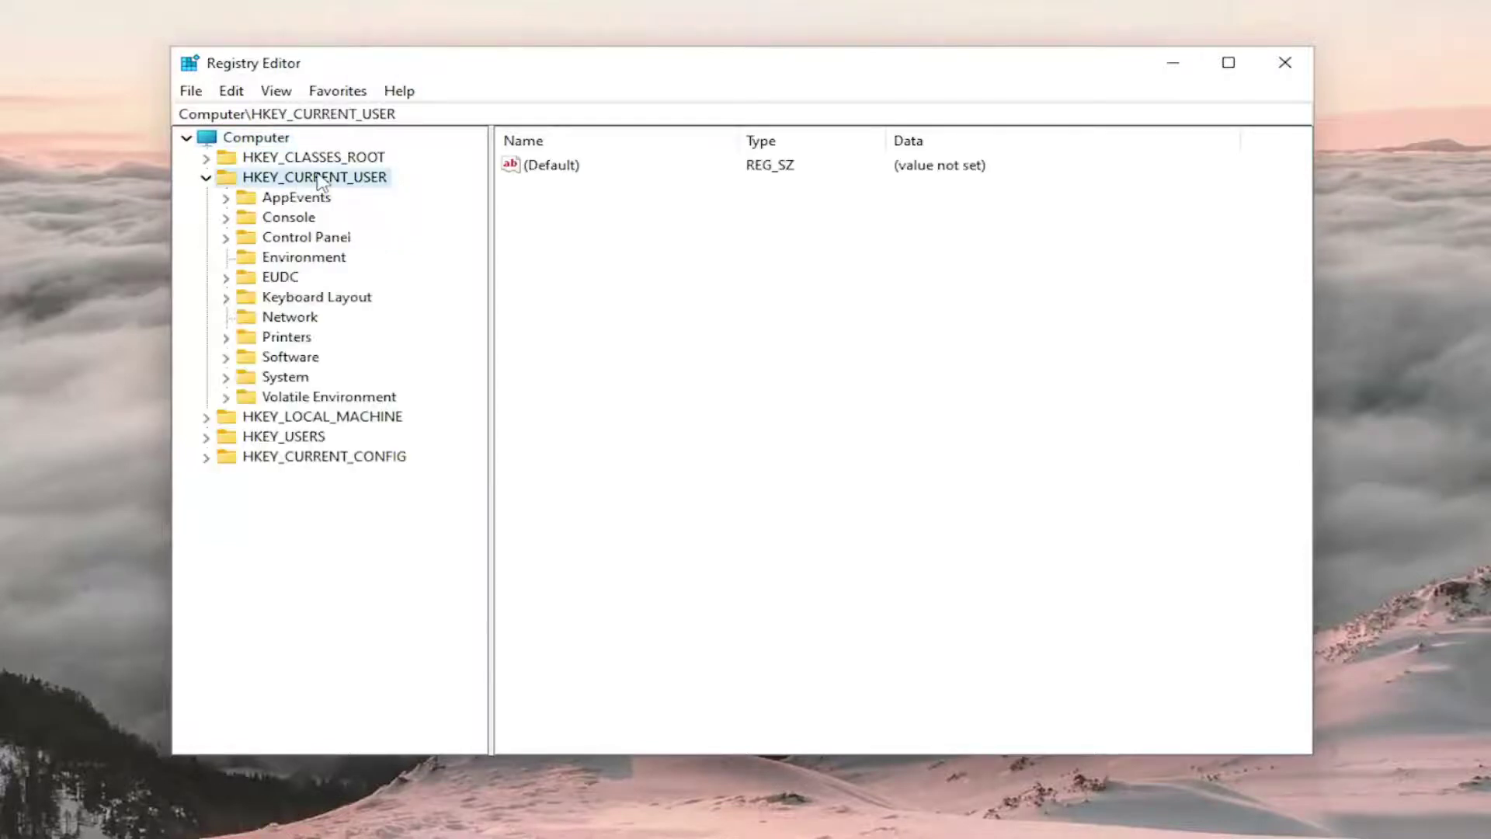
{"action": "double_click", "coordinate": [284, 242]}
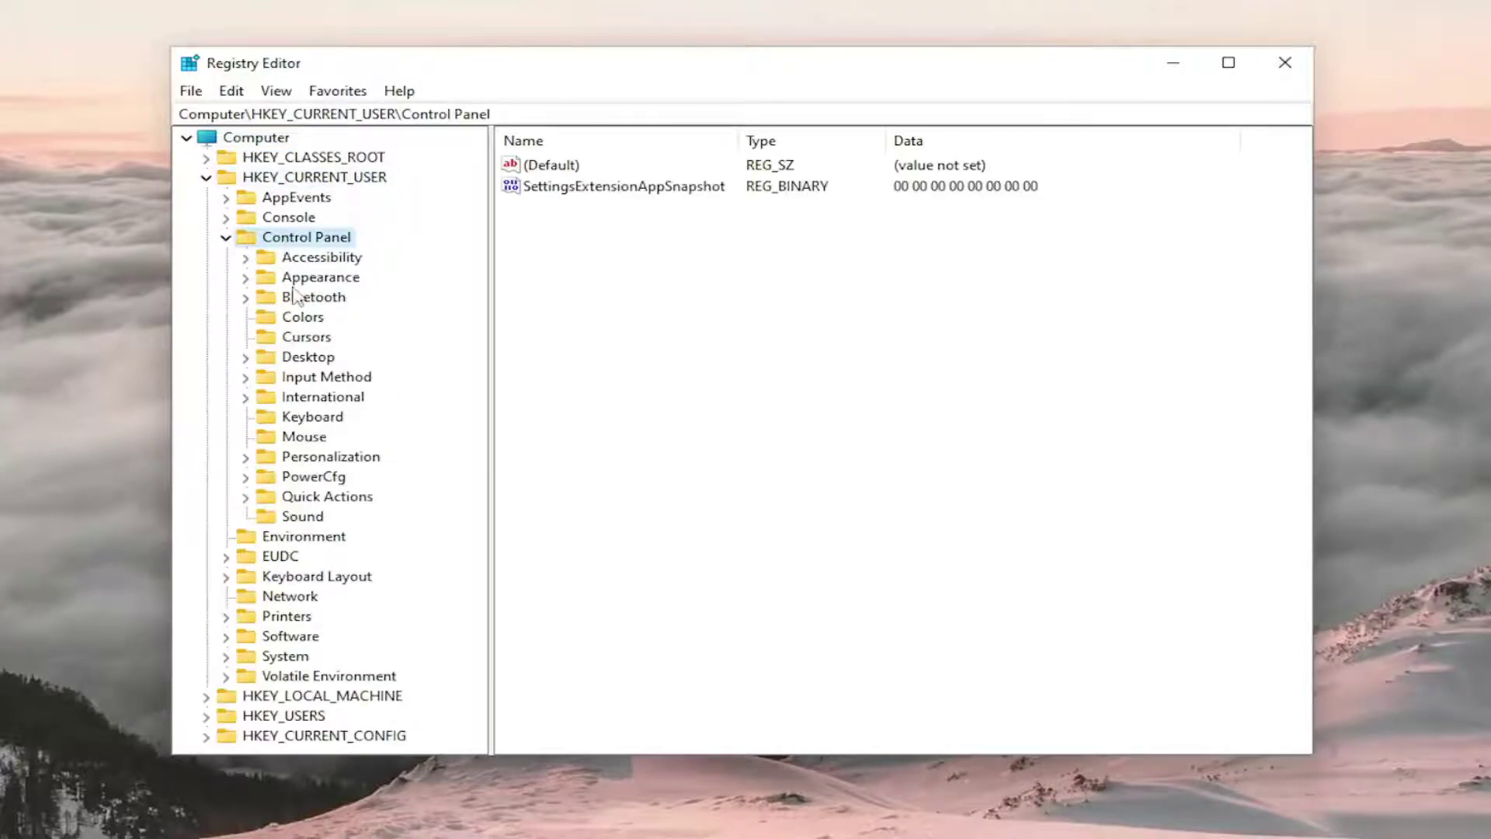
{"action": "left_click", "coordinate": [305, 358]}
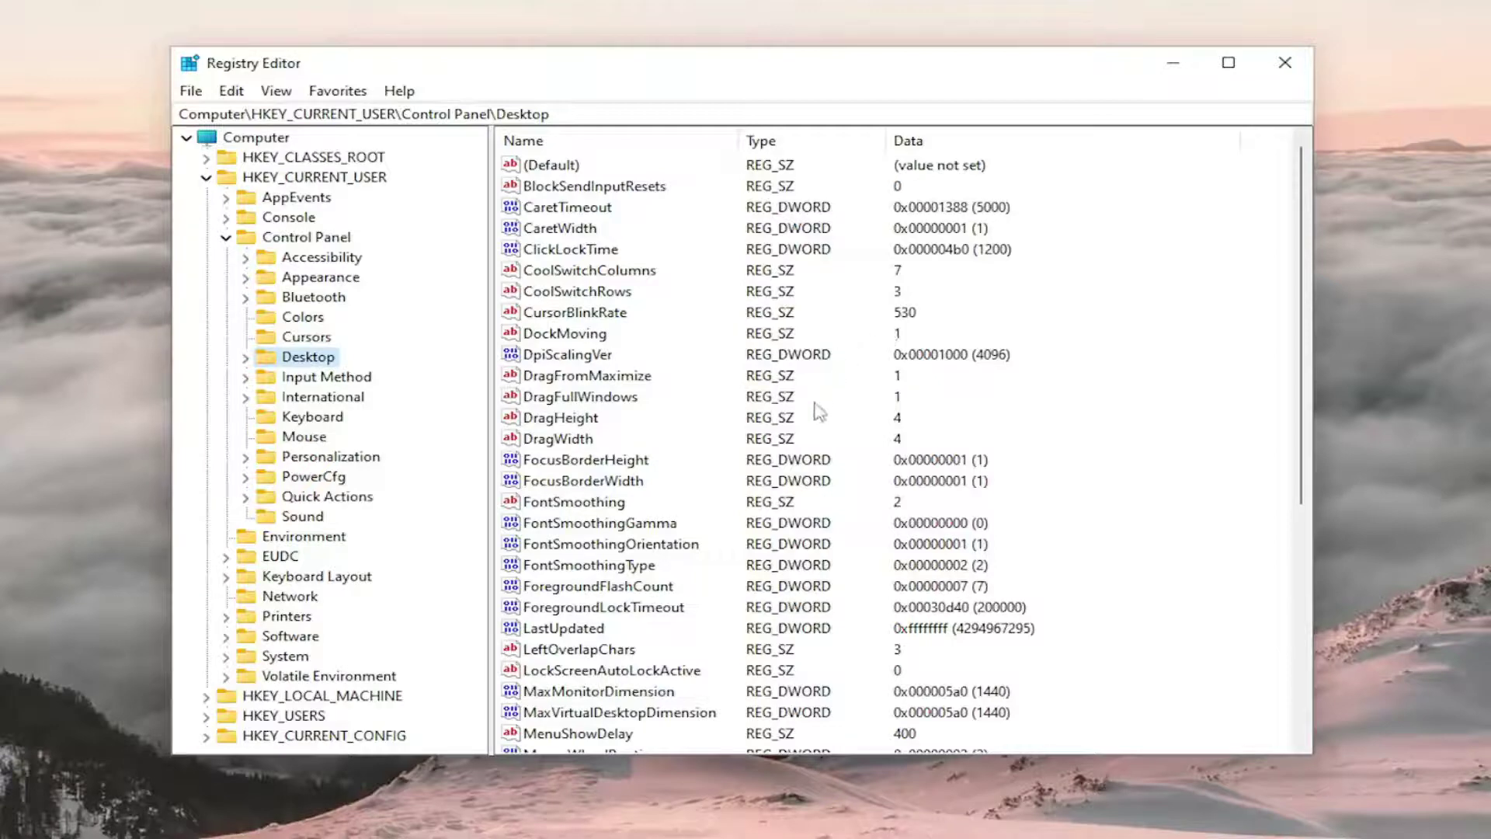
Step: Create a DWORD (32-bit) value named JPEGImportQuality in the Desktop key
{"action": "scroll", "coordinate": [1016, 381], "scroll_direction": "down", "scroll_amount": 3}
{"action": "right_click", "coordinate": [1196, 360]}
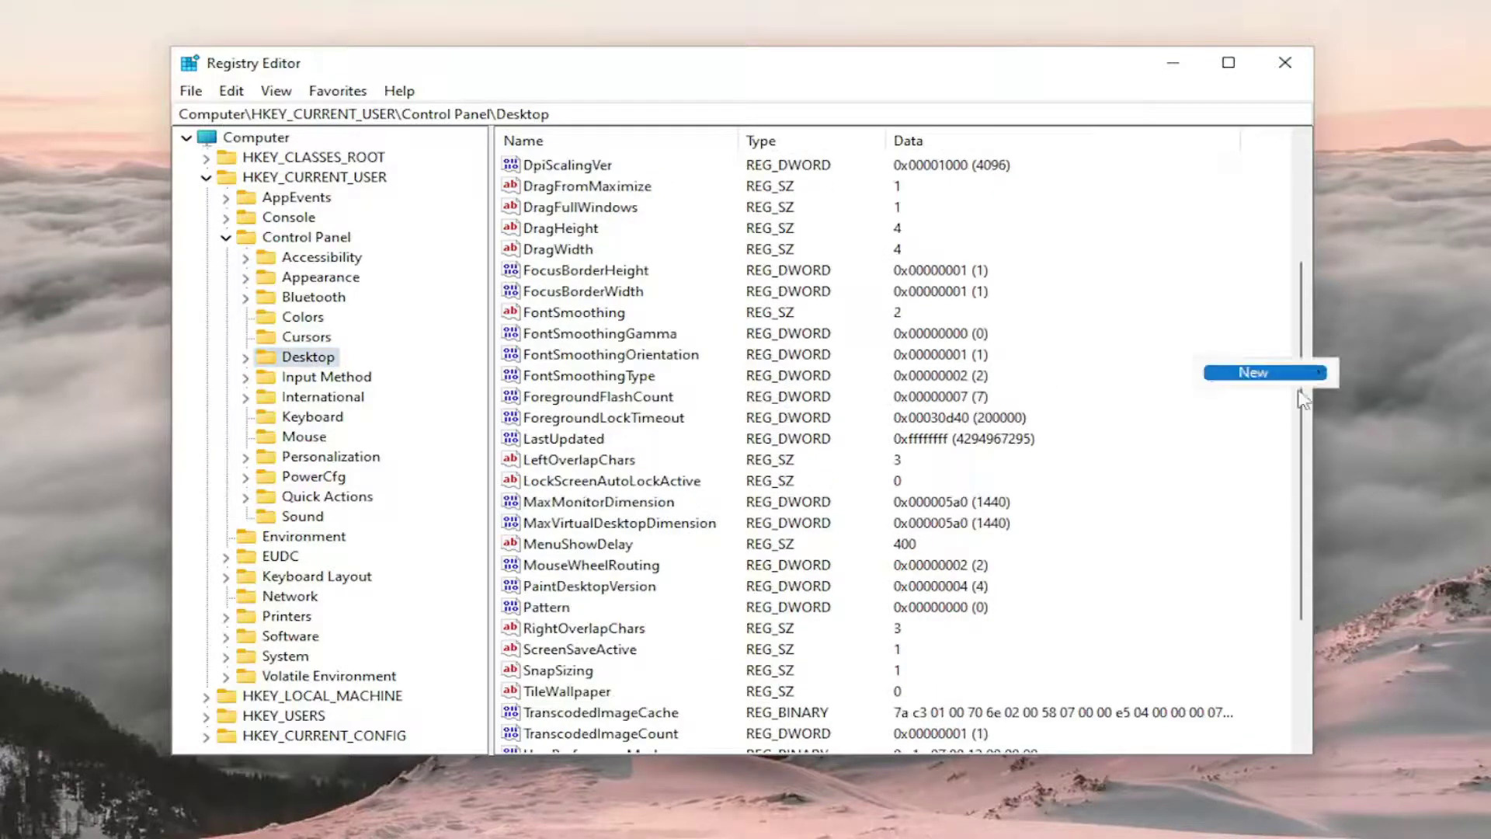
{"action": "mouse_move", "coordinate": [1313, 379]}
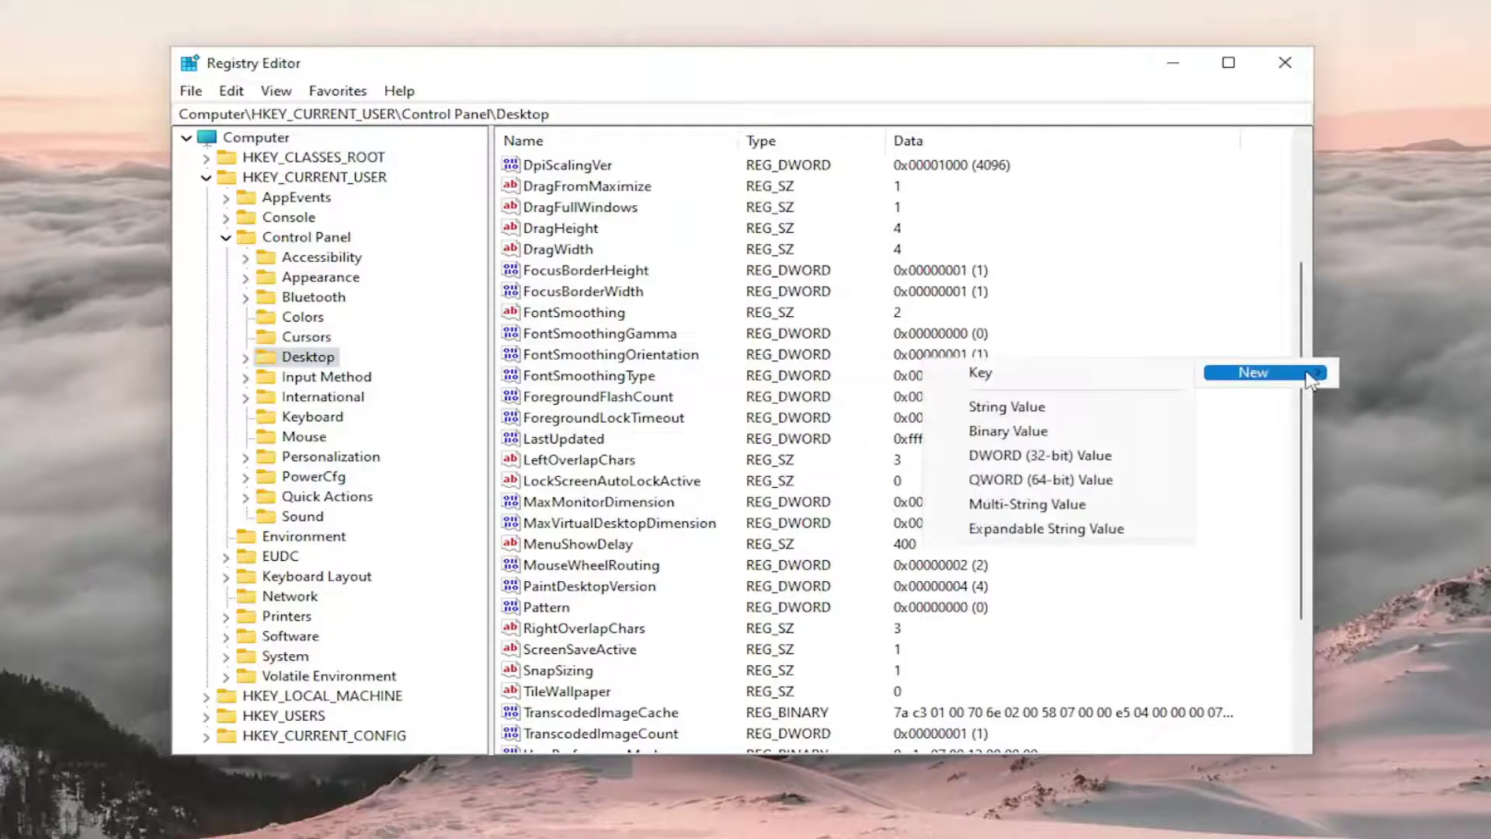
{"action": "left_click", "coordinate": [1123, 456]}
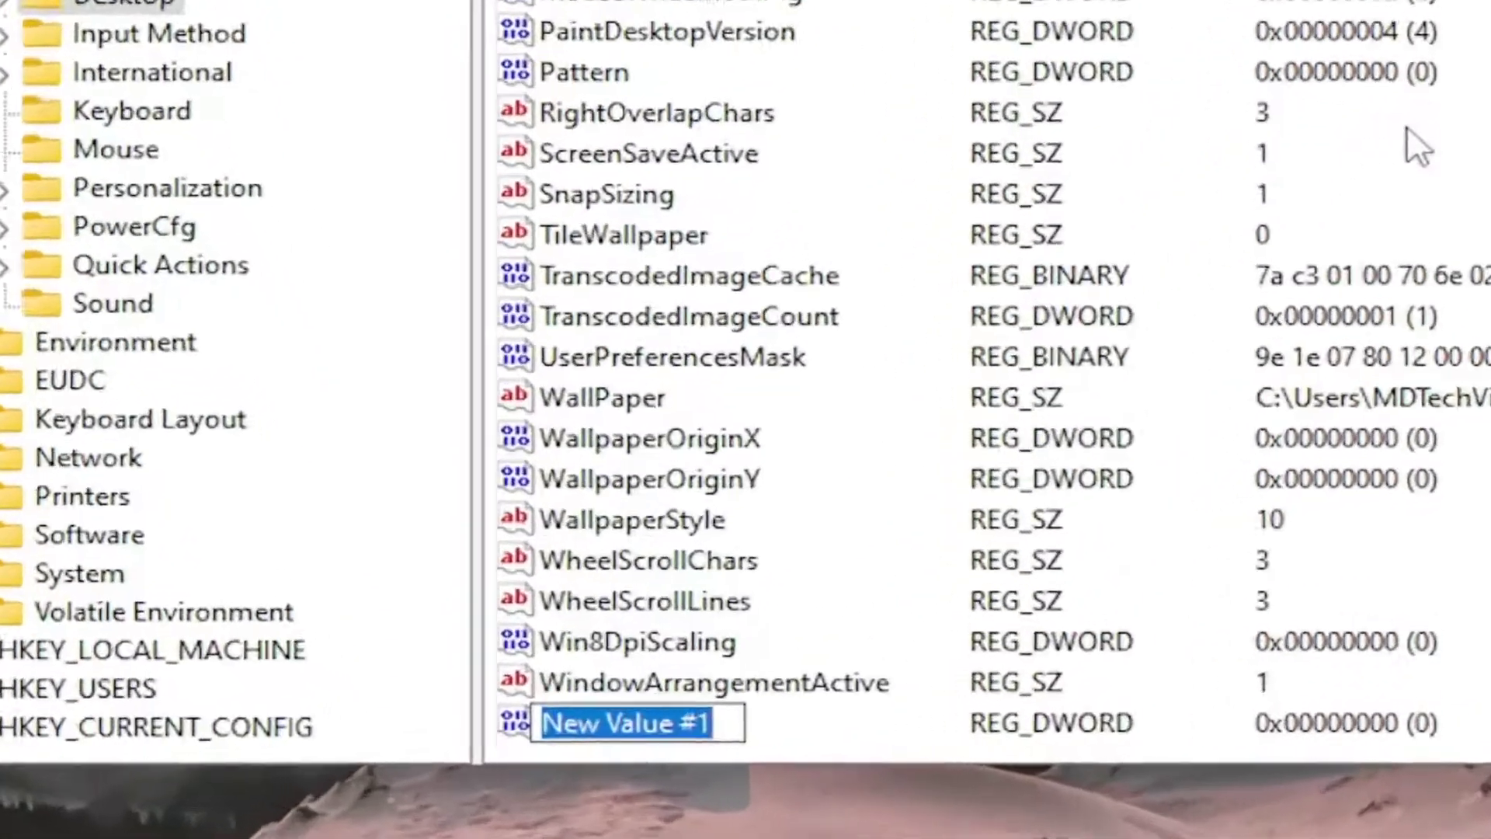
{"action": "type", "text": "JPEG"}
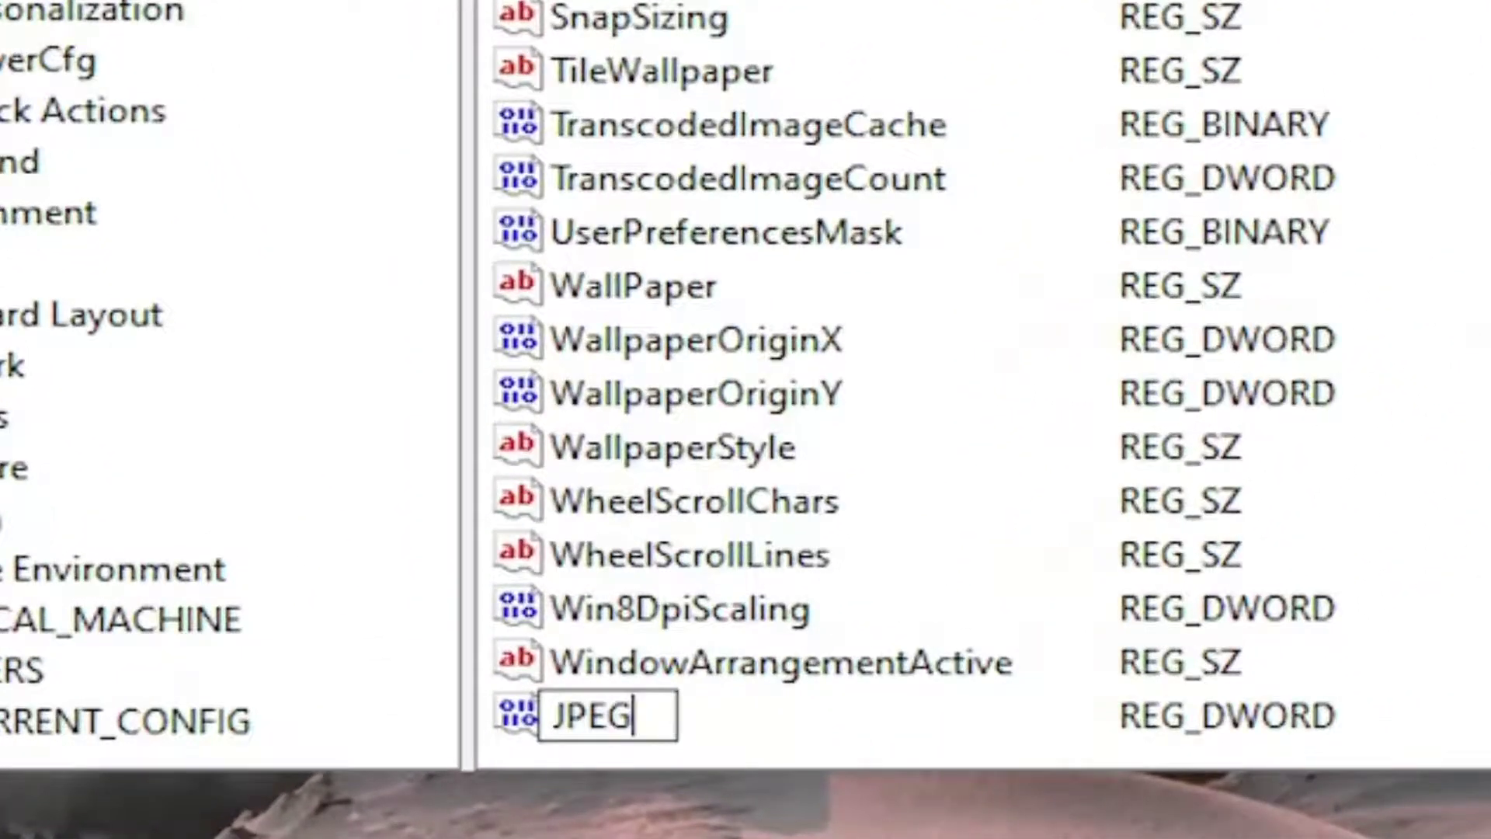
{"action": "type", "text": "Import"}
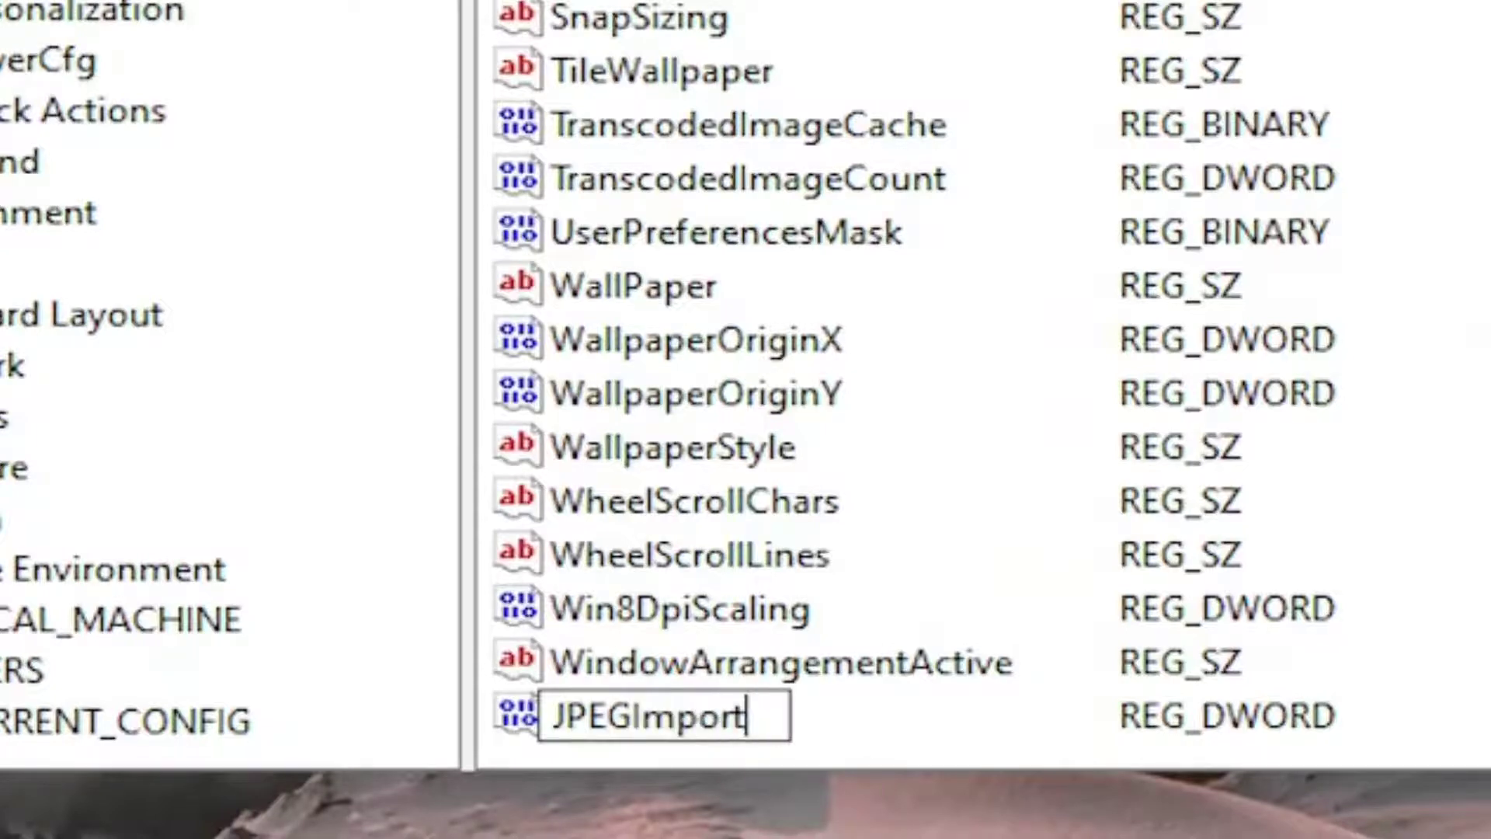
{"action": "type", "text": "Quality"}
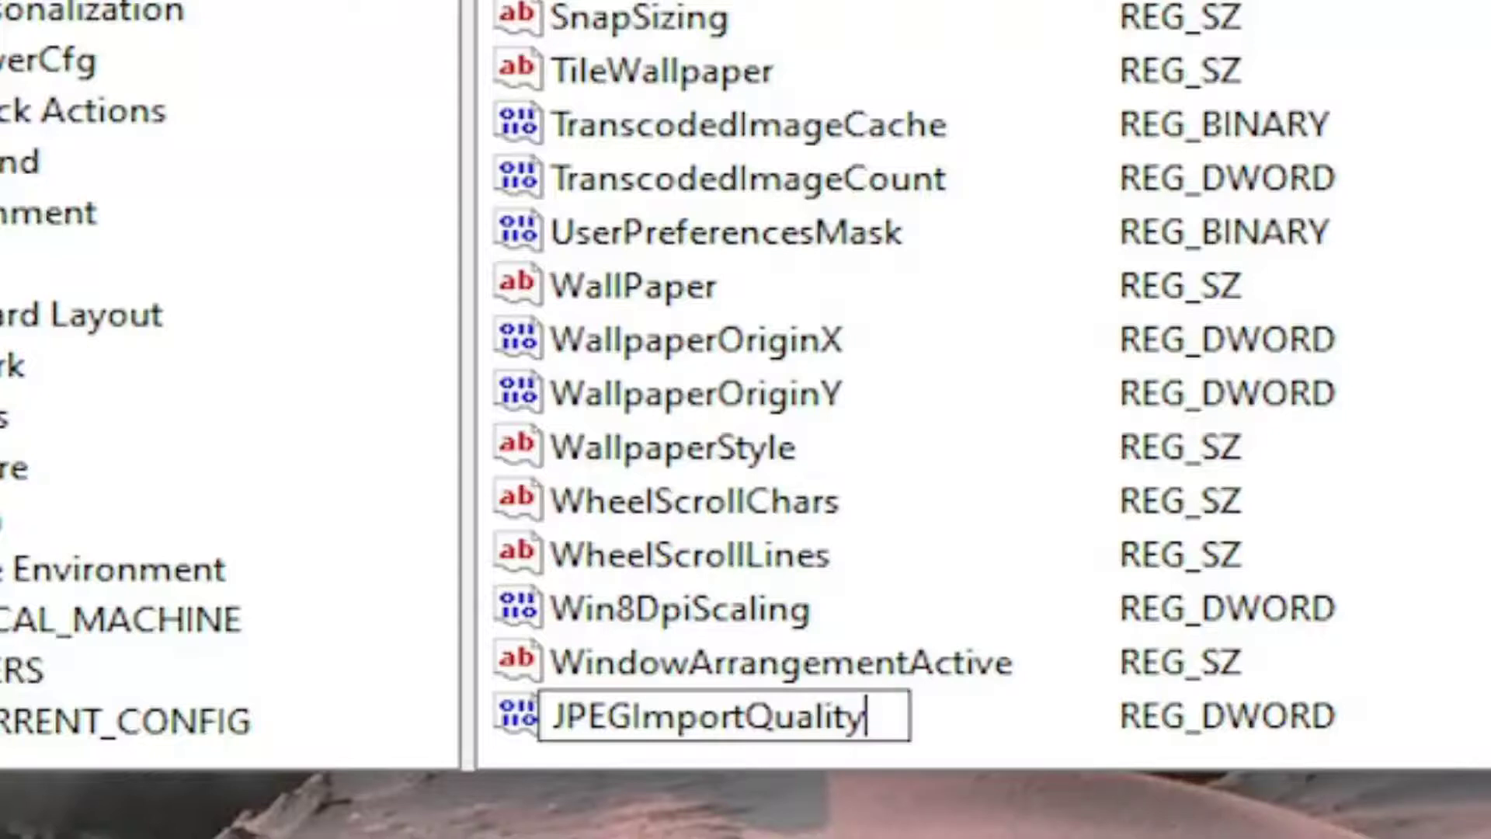
{"action": "key", "text": "Return"}
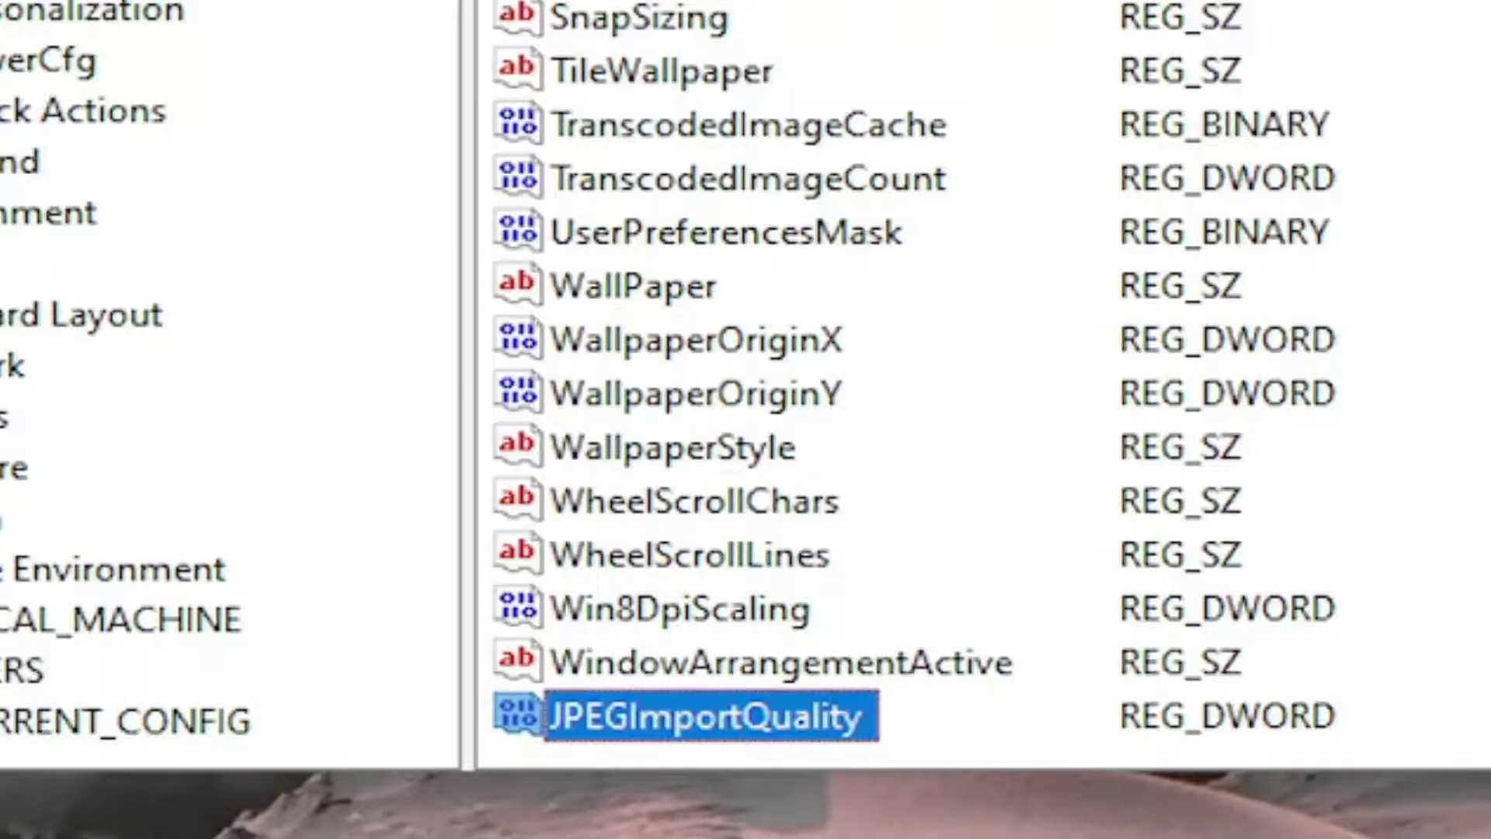
Step: Set the value data of JPEGImportQuality to 100 and save it
{"action": "left_click", "coordinate": [622, 759]}
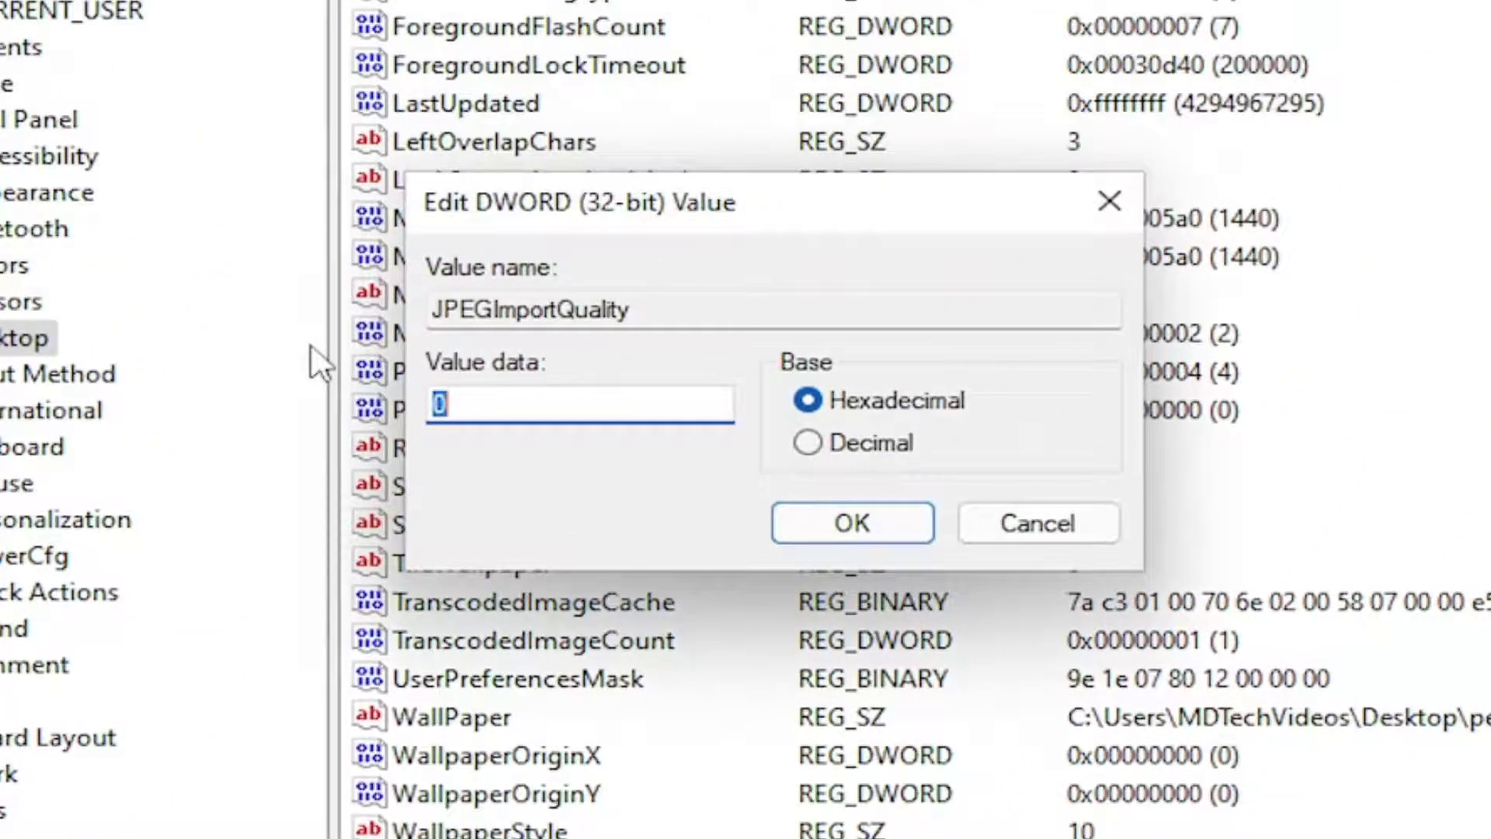
{"action": "type", "text": "100"}
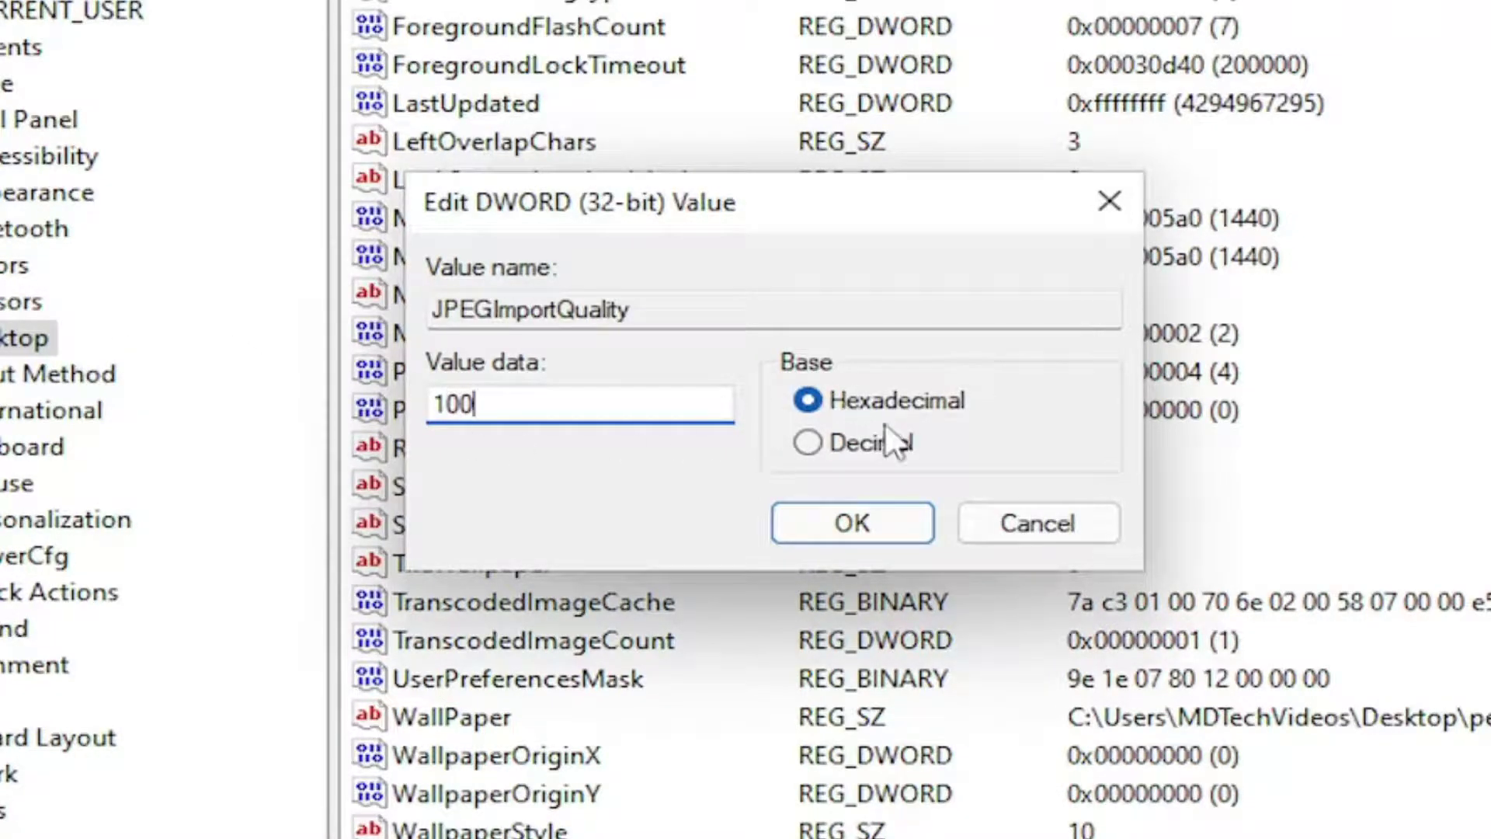
{"action": "left_click", "coordinate": [870, 524]}
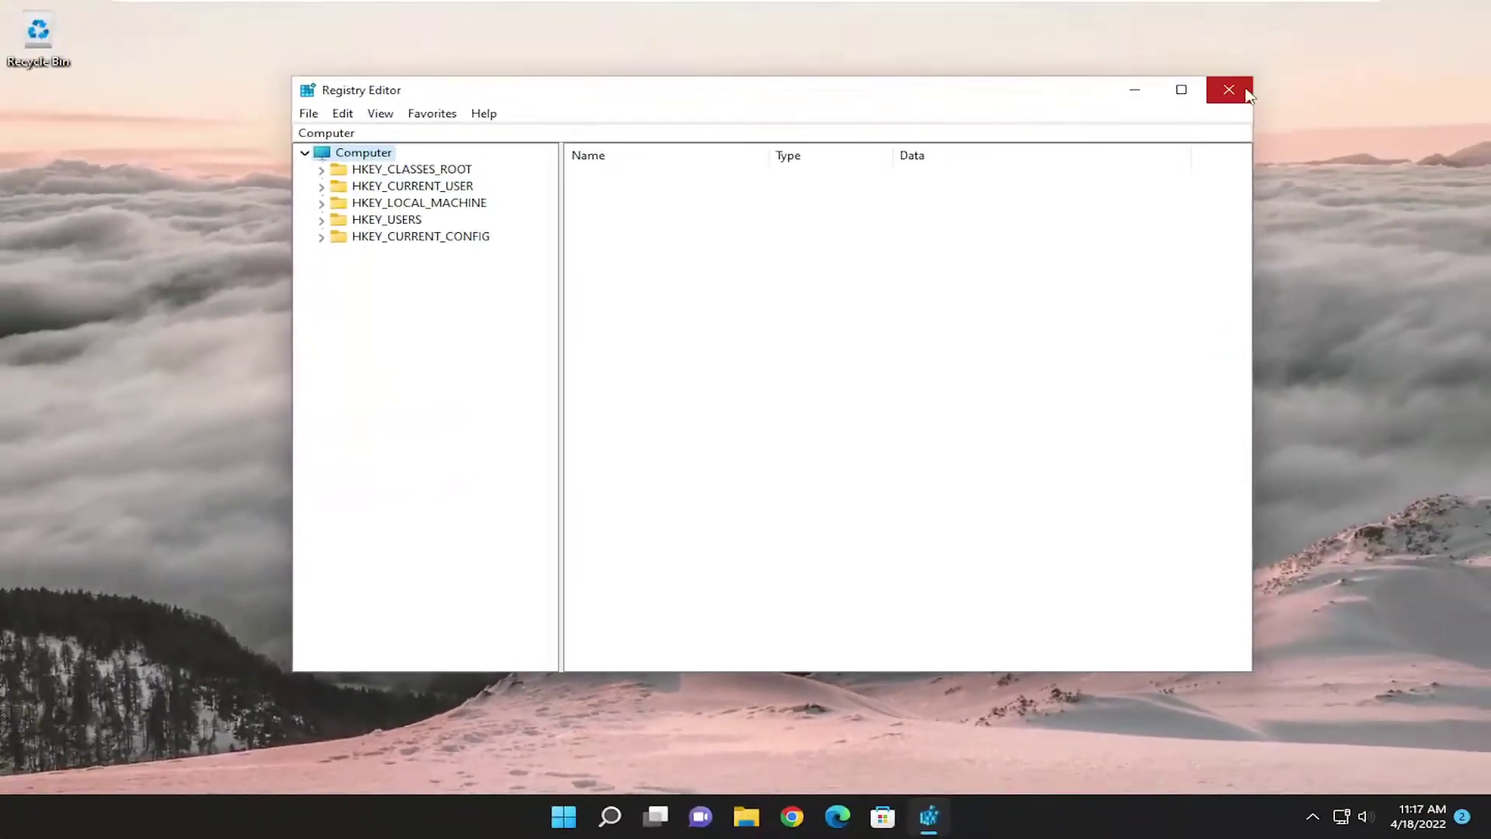
Step: Close Registry Editor and restart the computer
{"action": "left_click", "coordinate": [1226, 90]}
{"action": "right_click", "coordinate": [585, 816]}
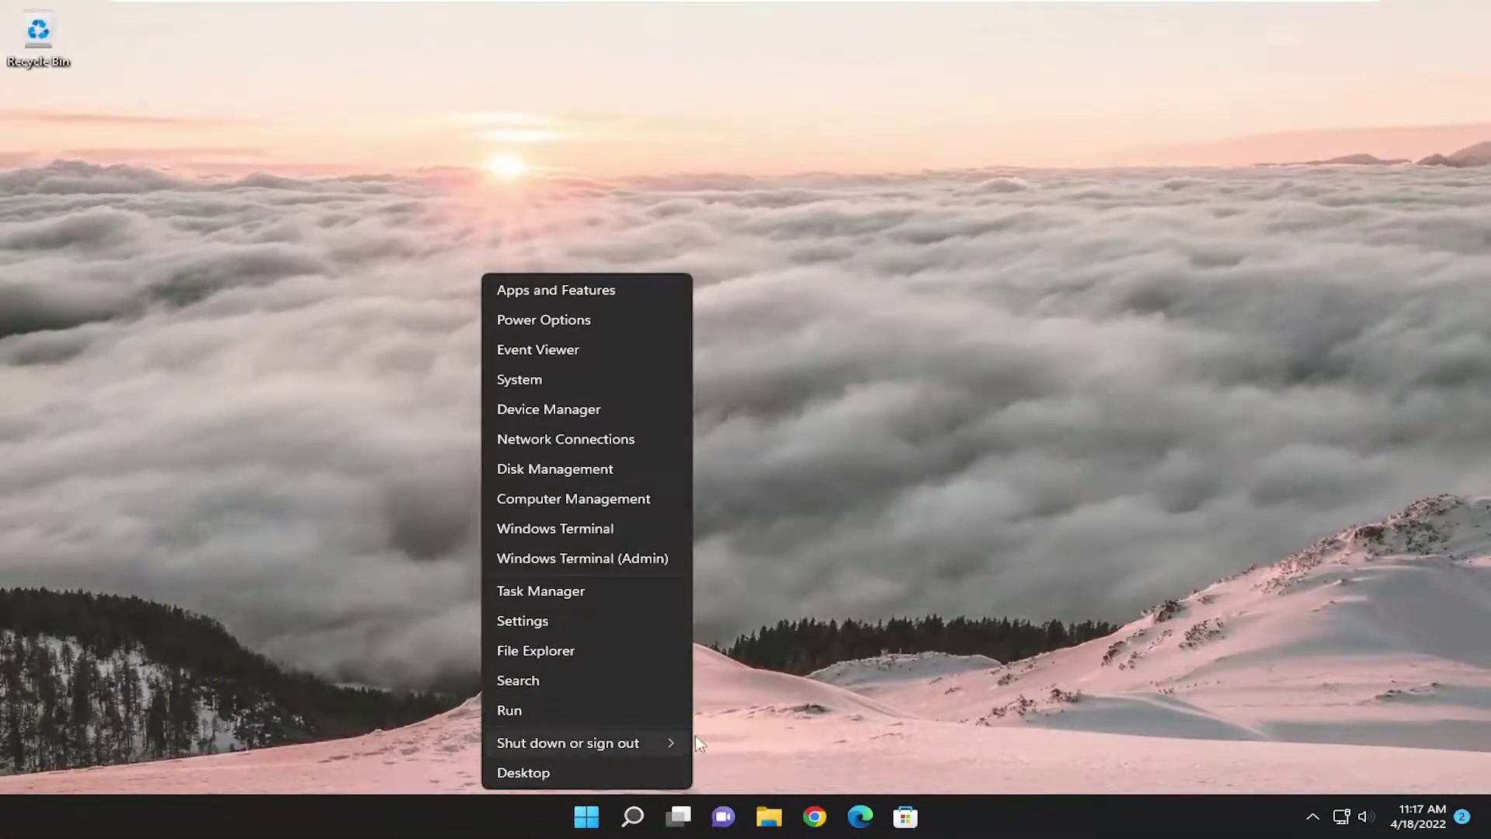
{"action": "mouse_move", "coordinate": [621, 743]}
{"action": "left_click", "coordinate": [726, 776]}
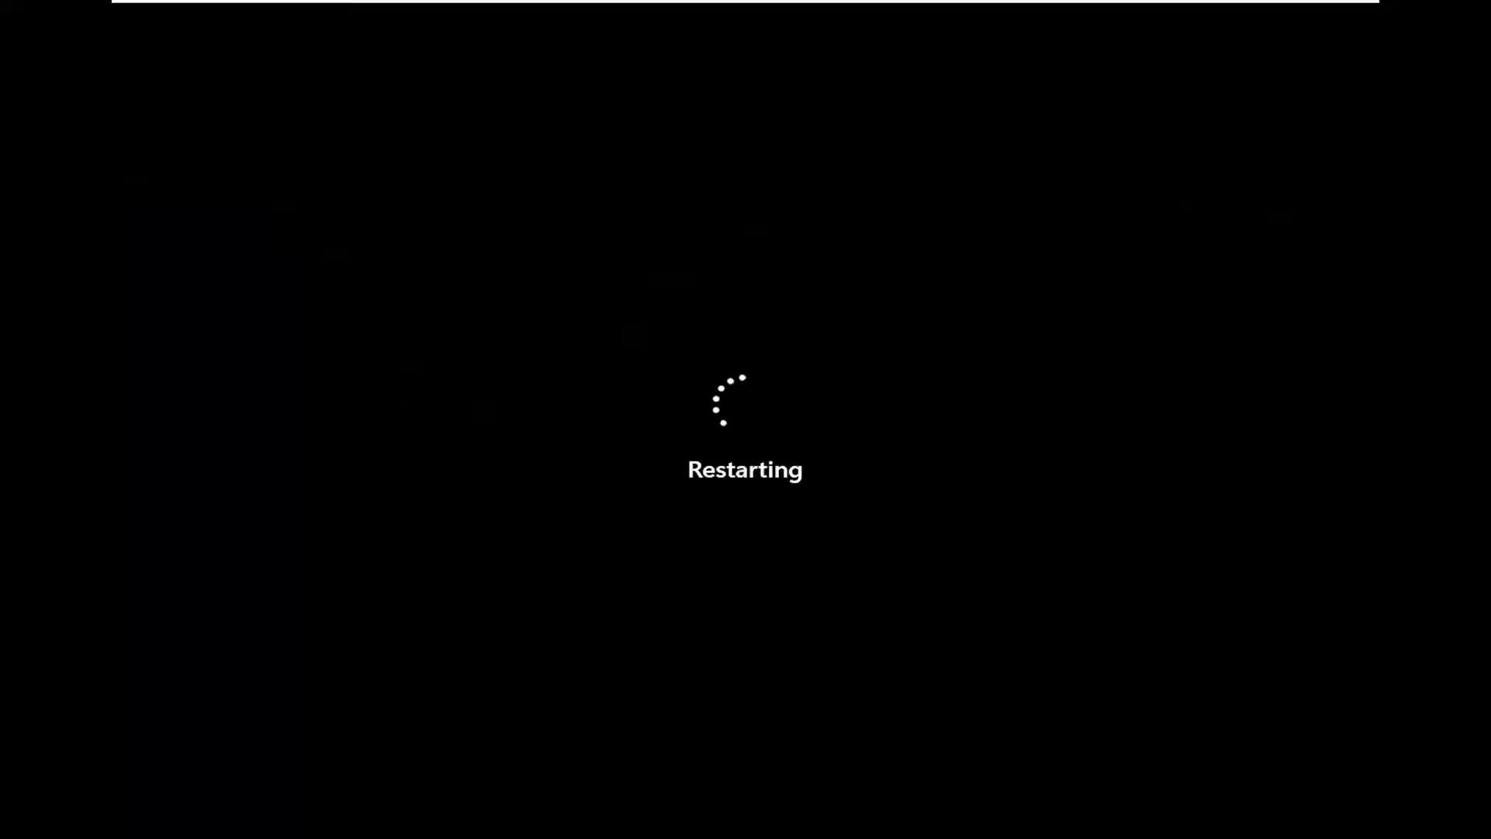